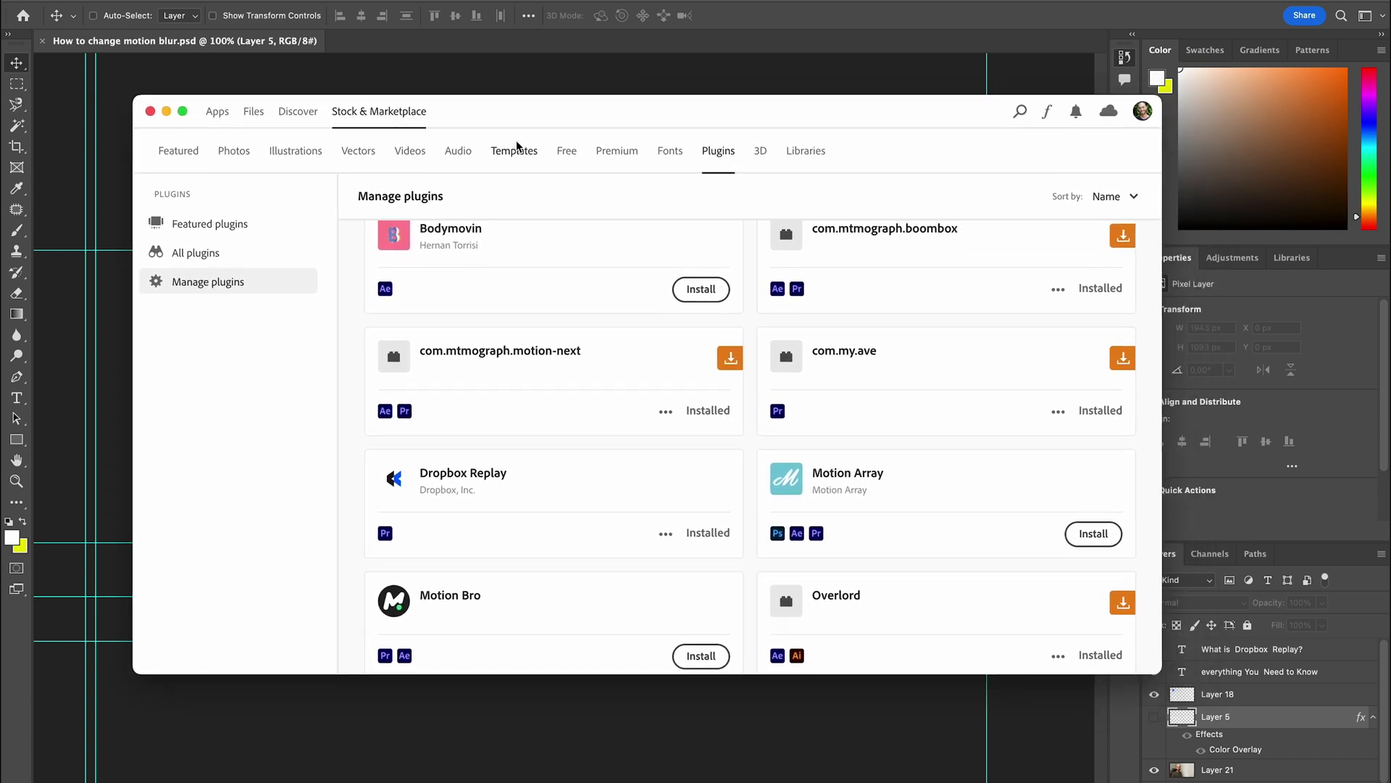
# Leave the recent app updates list and return to browsing the Plugins marketplace
pyautogui.click(218, 114)
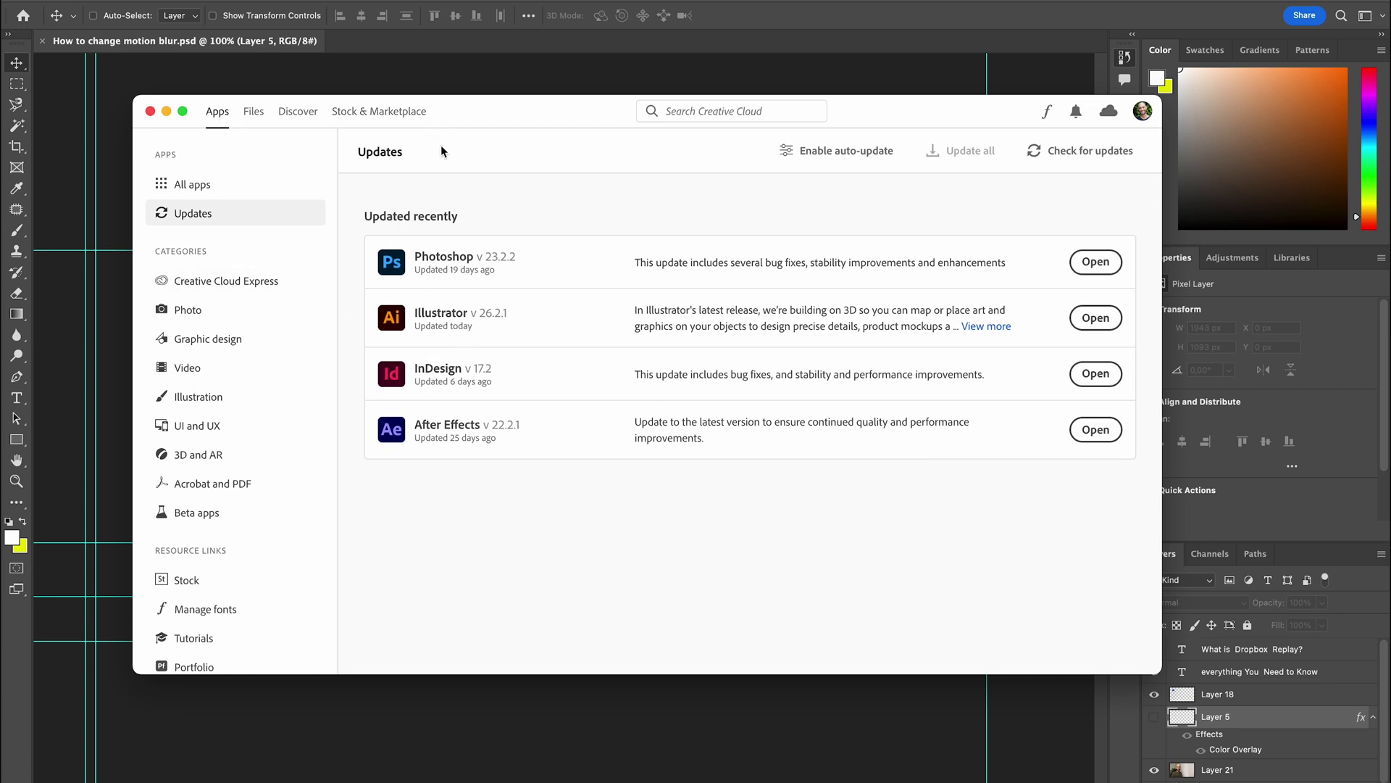
pyautogui.click(389, 114)
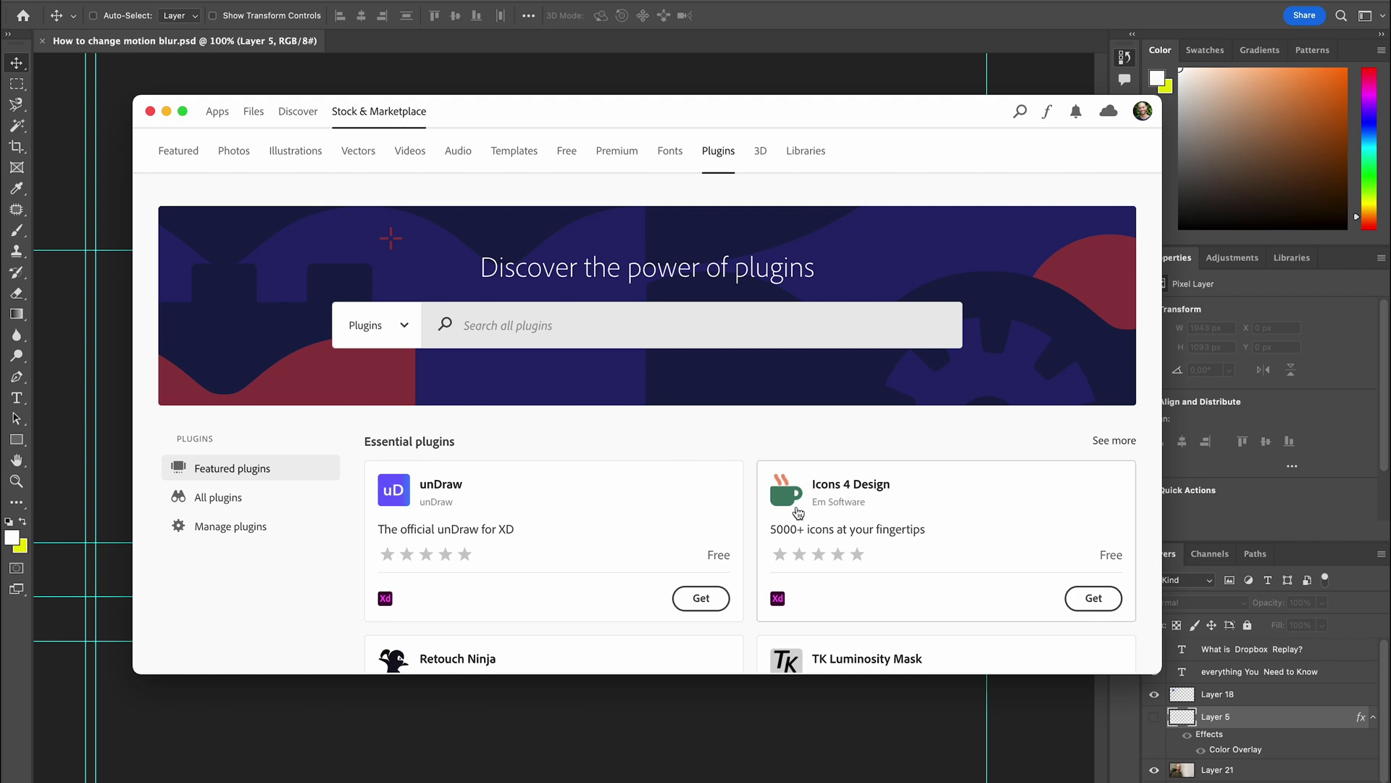
pyautogui.scroll(-10, 803, 508)
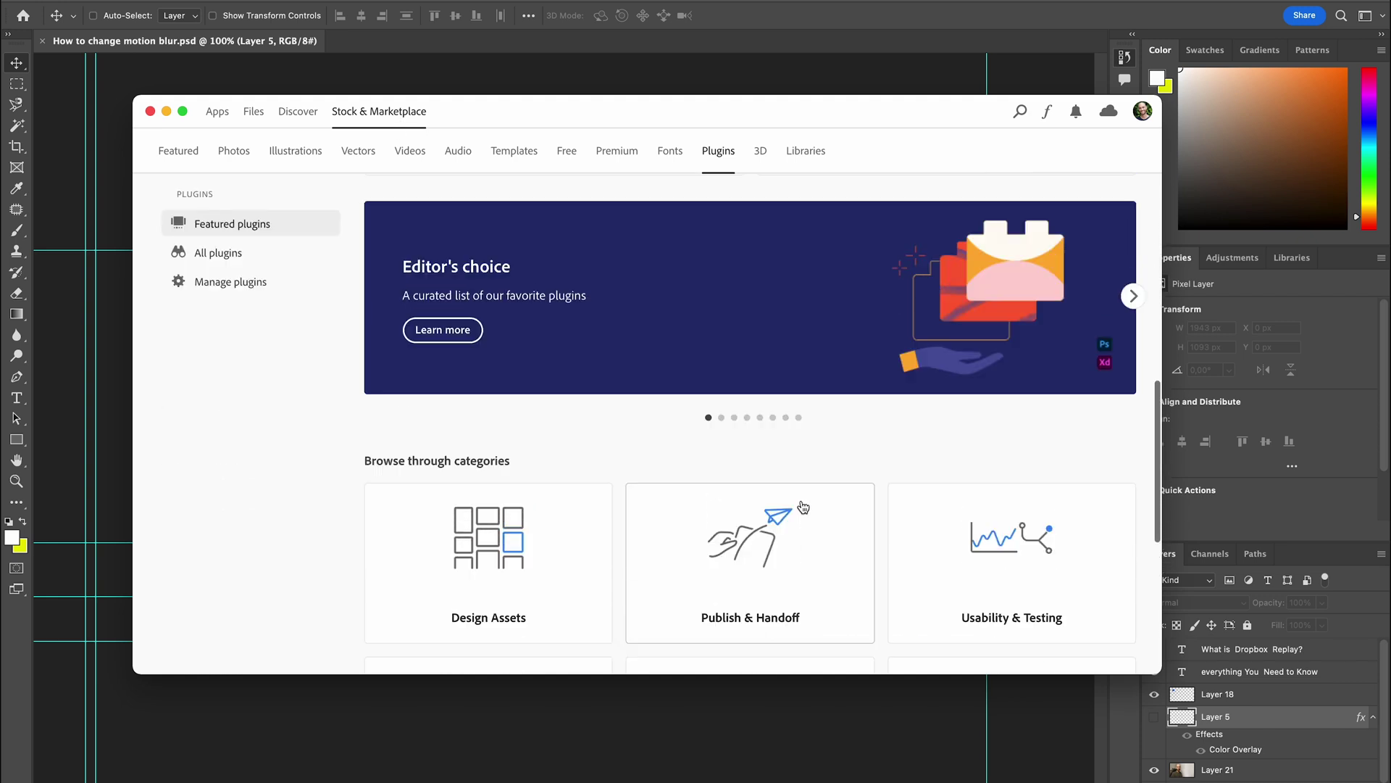
pyautogui.scroll(10, 803, 507)
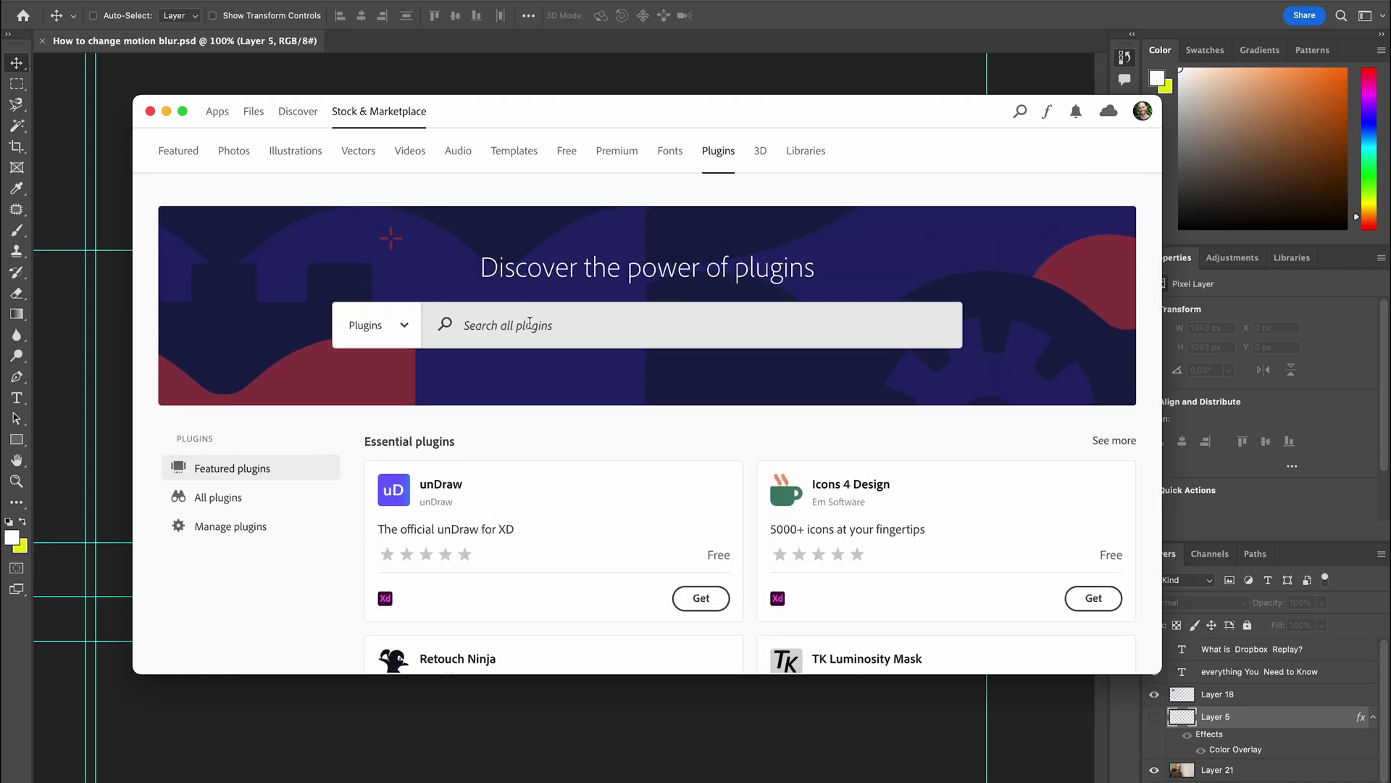
# Search all plugins for 'Dropbox replay' and dismiss the search tip
pyautogui.click(530, 323)
pyautogui.write('Dropbox replay')
pyautogui.press('Return')
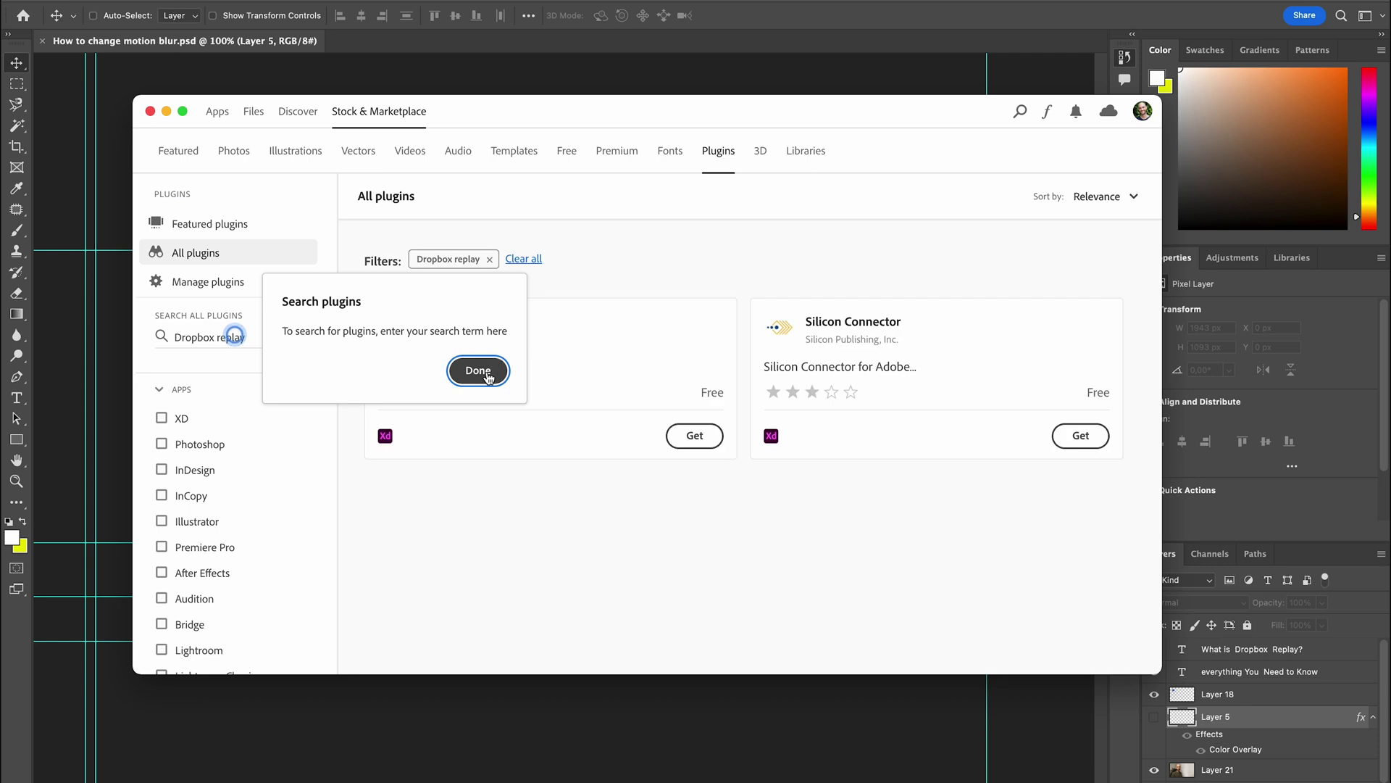
pyautogui.click(487, 374)
pyautogui.scroll(-1, 546, 379)
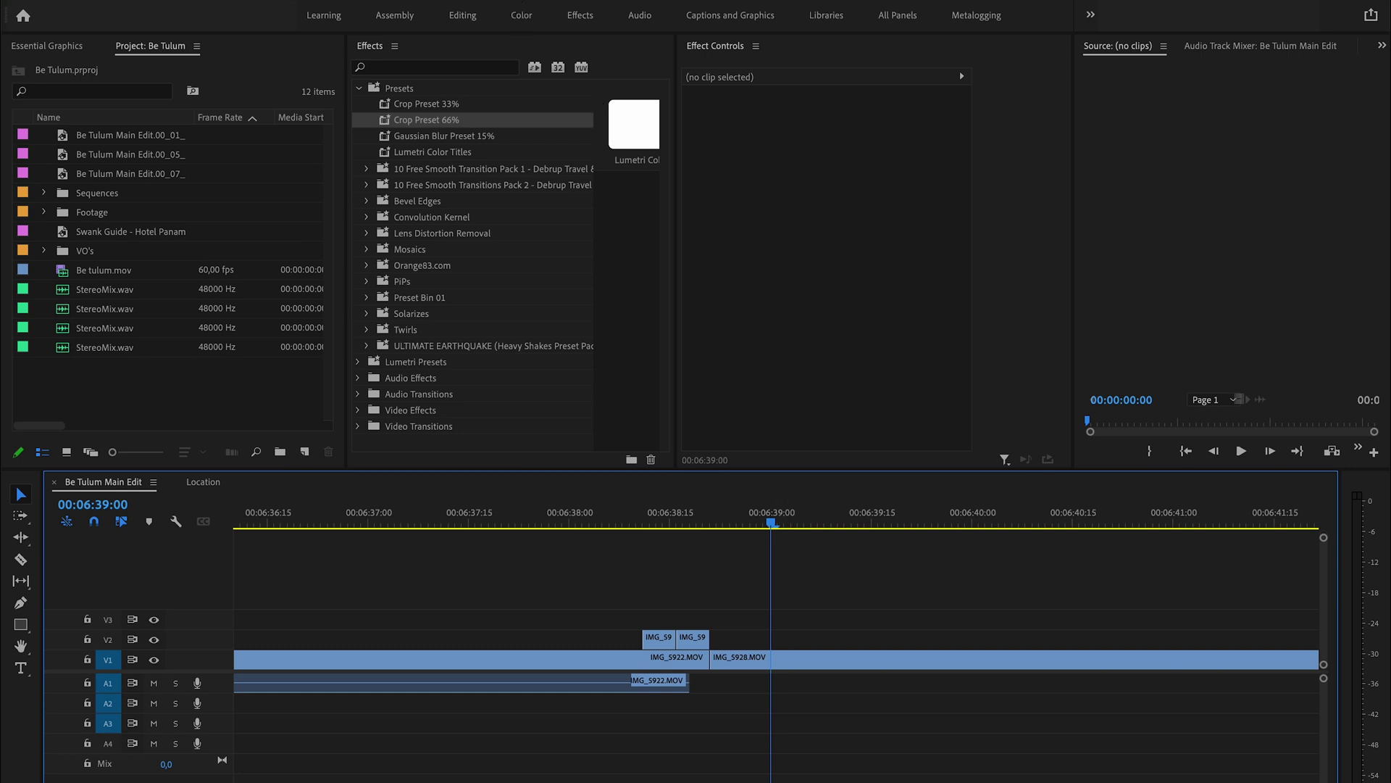
# Open the Replay panel from Window > Extensions > Replay
pyautogui.click(518, 1)
pyautogui.moveTo(525, 48)
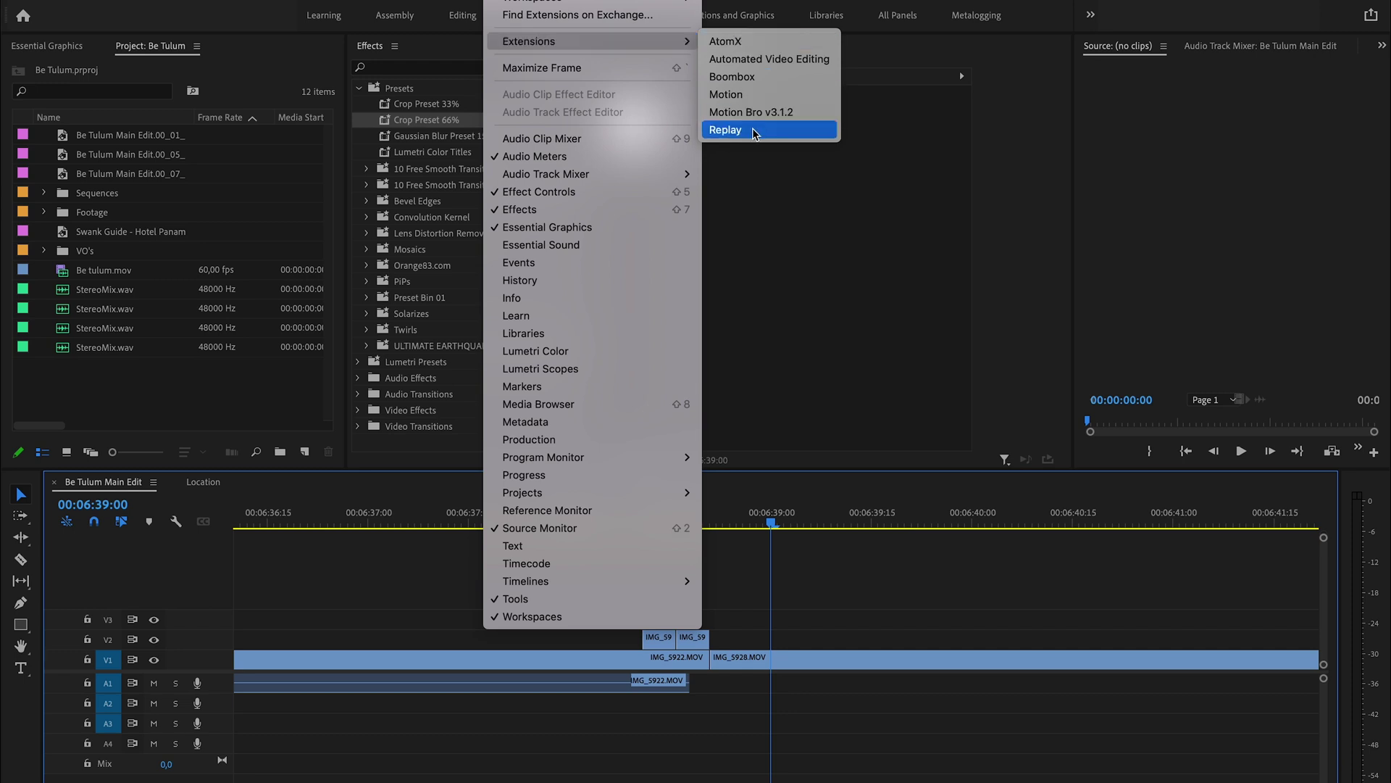
pyautogui.moveTo(633, 45)
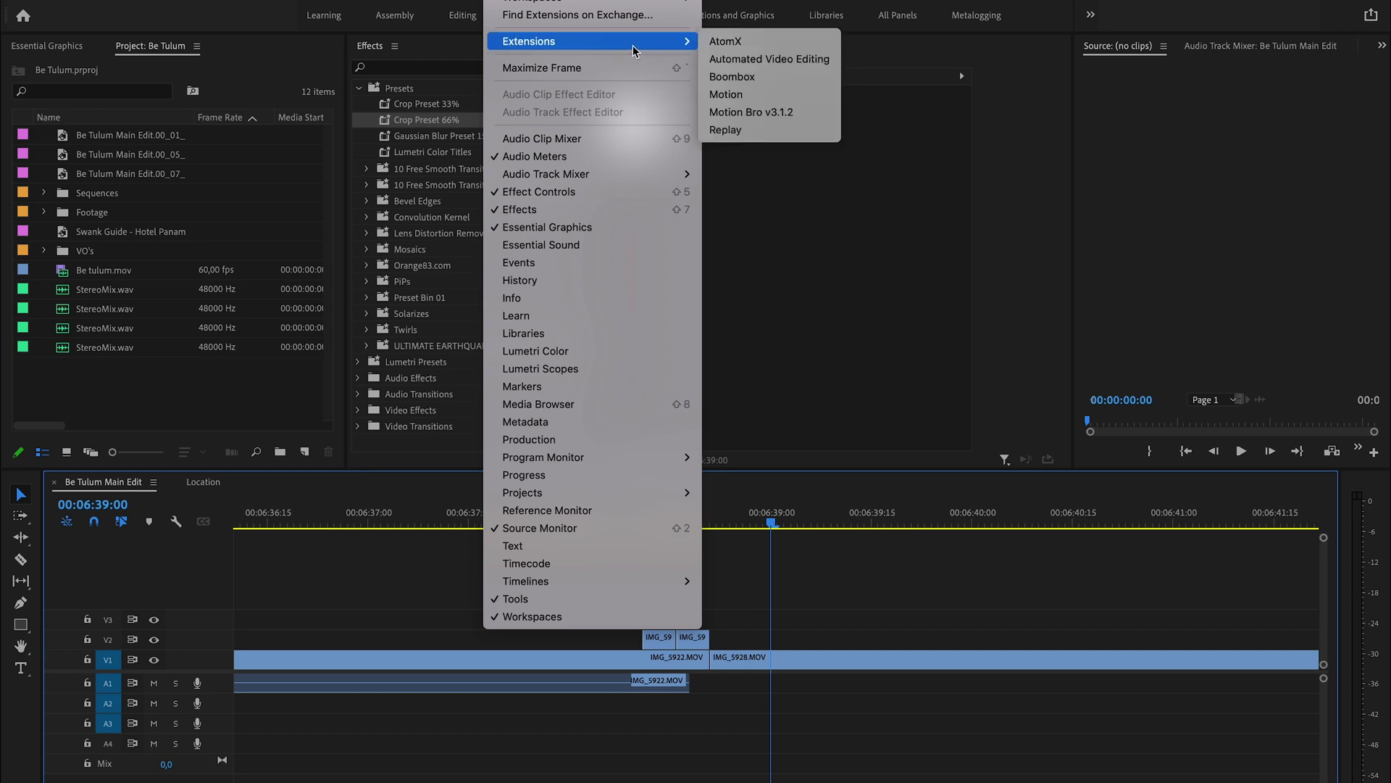
pyautogui.click(740, 133)
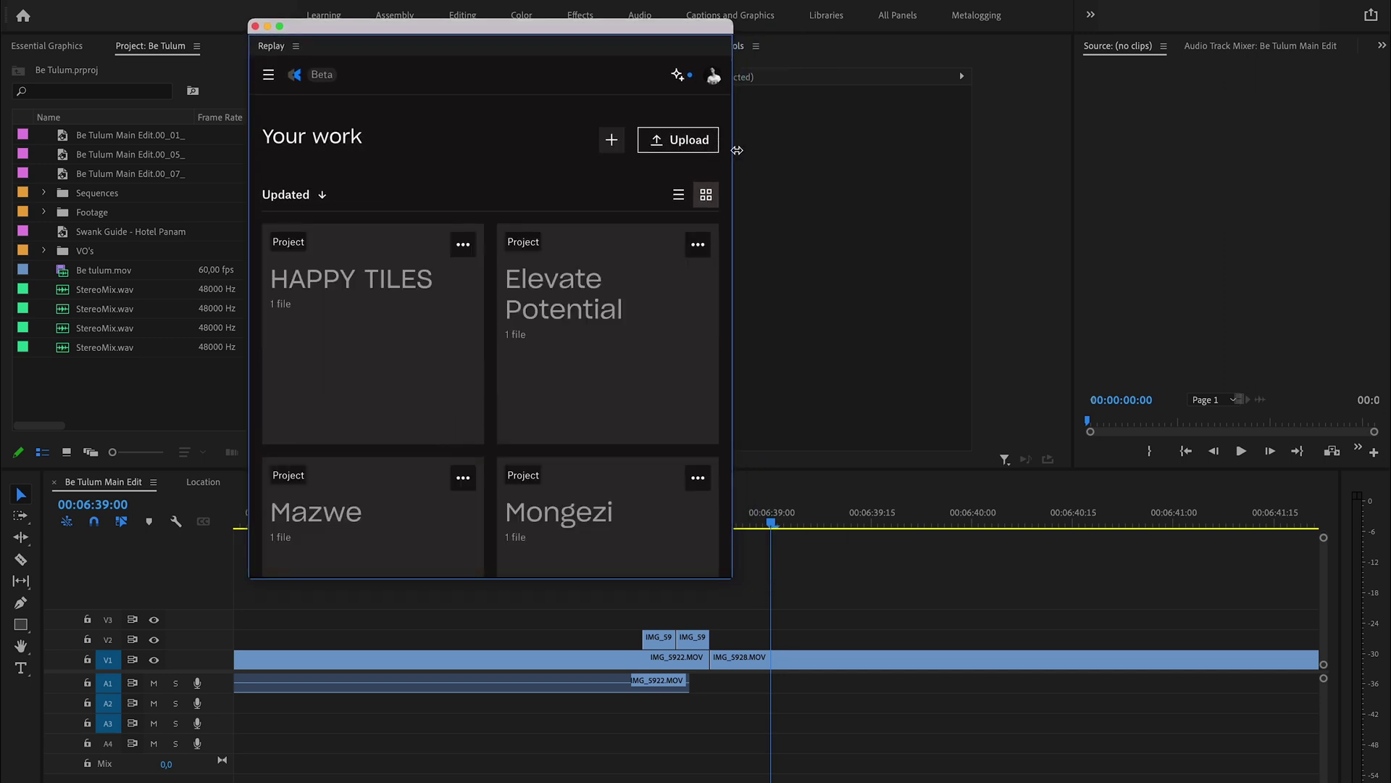
# Widen the Replay panel to show more of the projects list
pyautogui.moveTo(729, 147); pyautogui.dragTo(1205, 147)
pyautogui.scroll(-5, 863, 319)
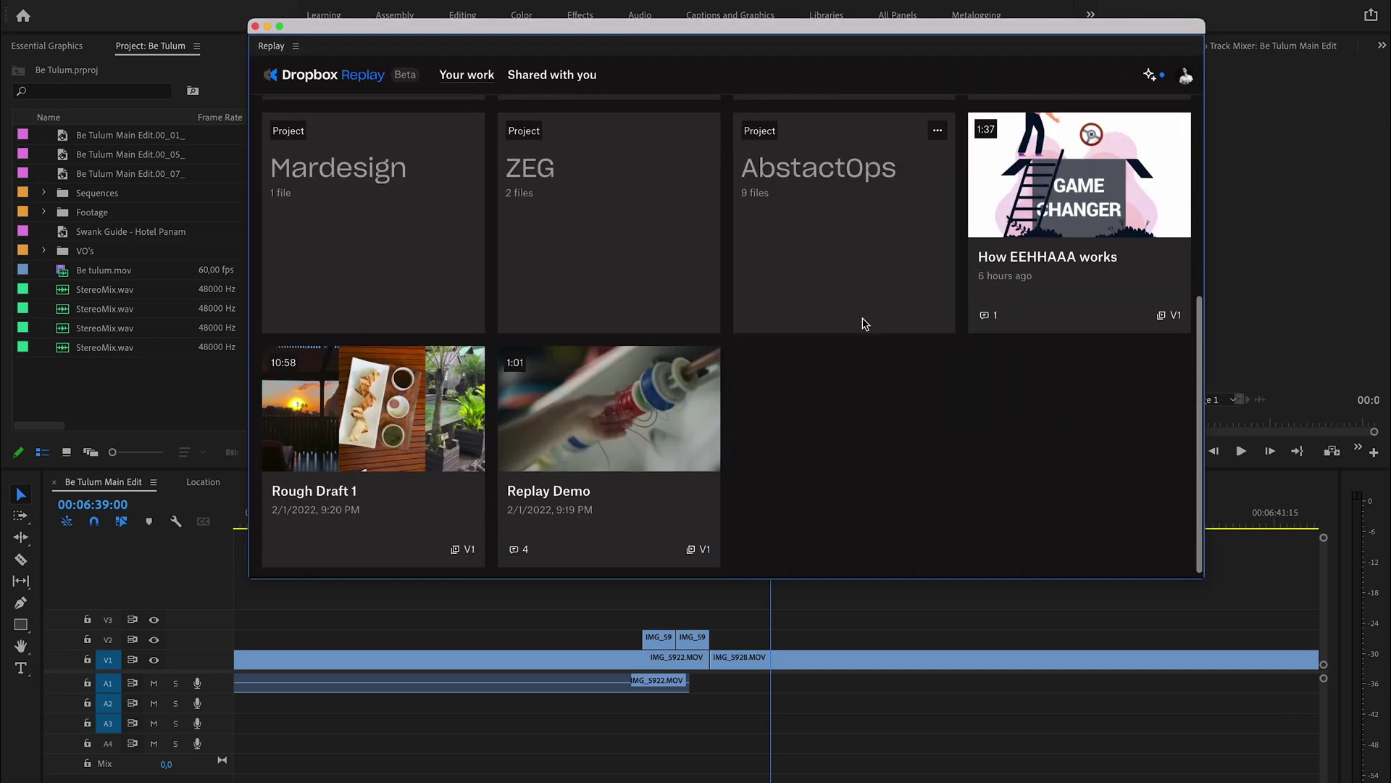
pyautogui.scroll(5, 534, 360)
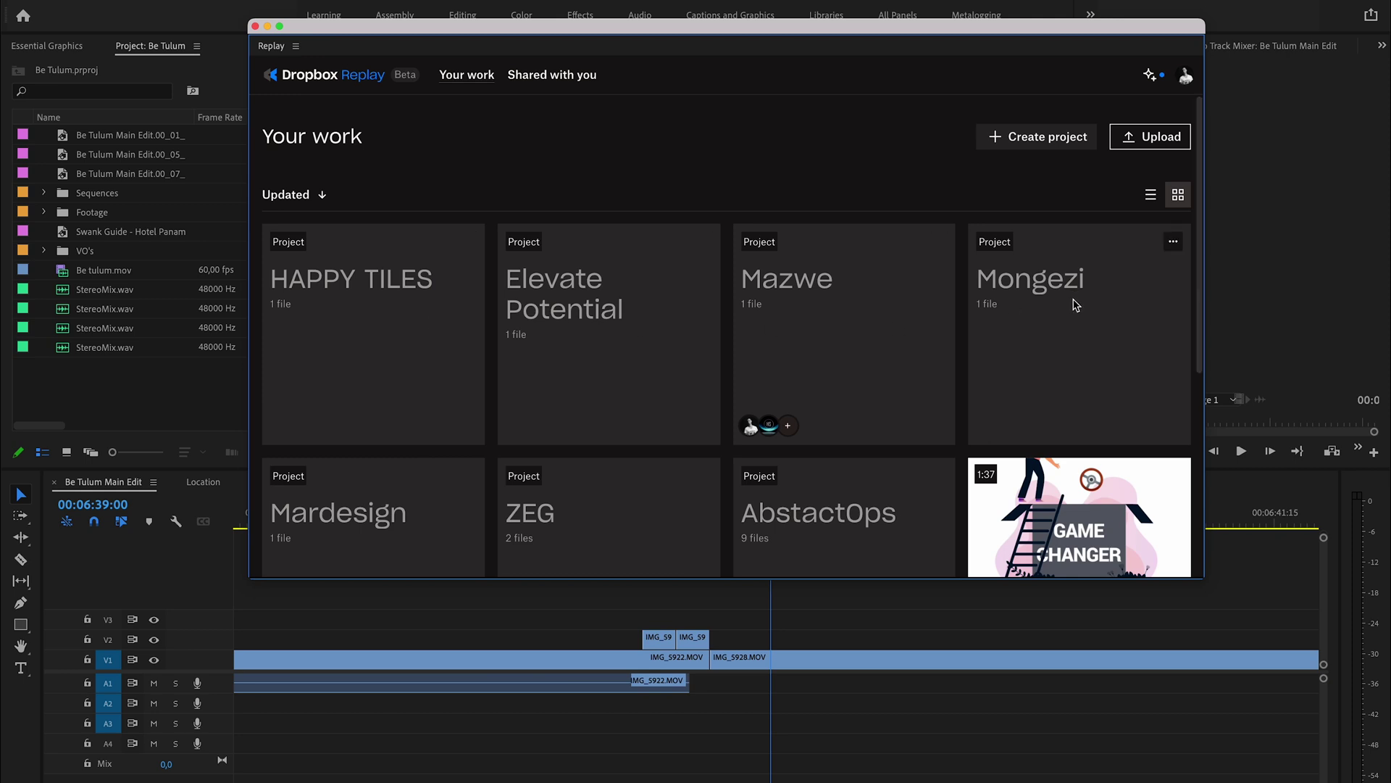
pyautogui.scroll(-5, 885, 333)
pyautogui.scroll(5, 796, 357)
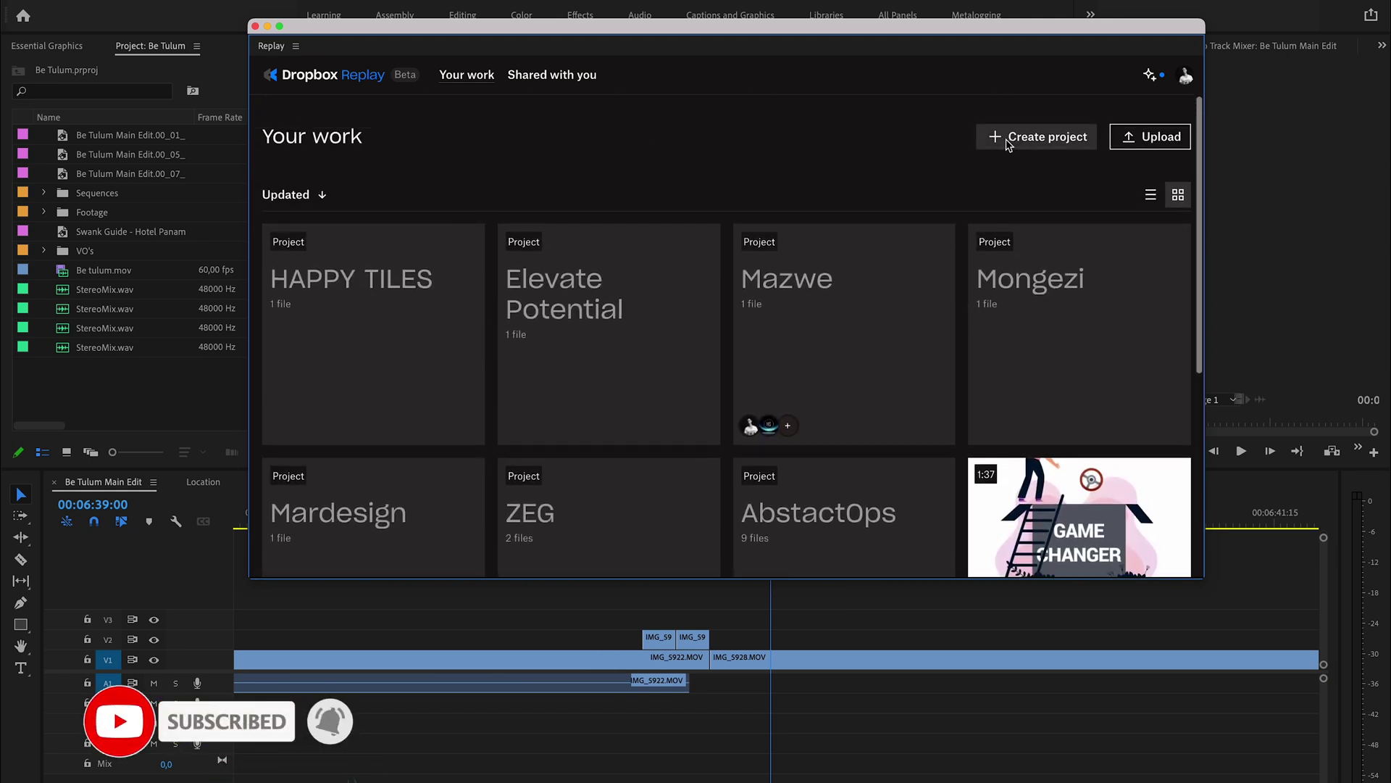
# Create a new Replay project named 'Dummy project'
pyautogui.click(1046, 140)
pyautogui.write('Dummy project')
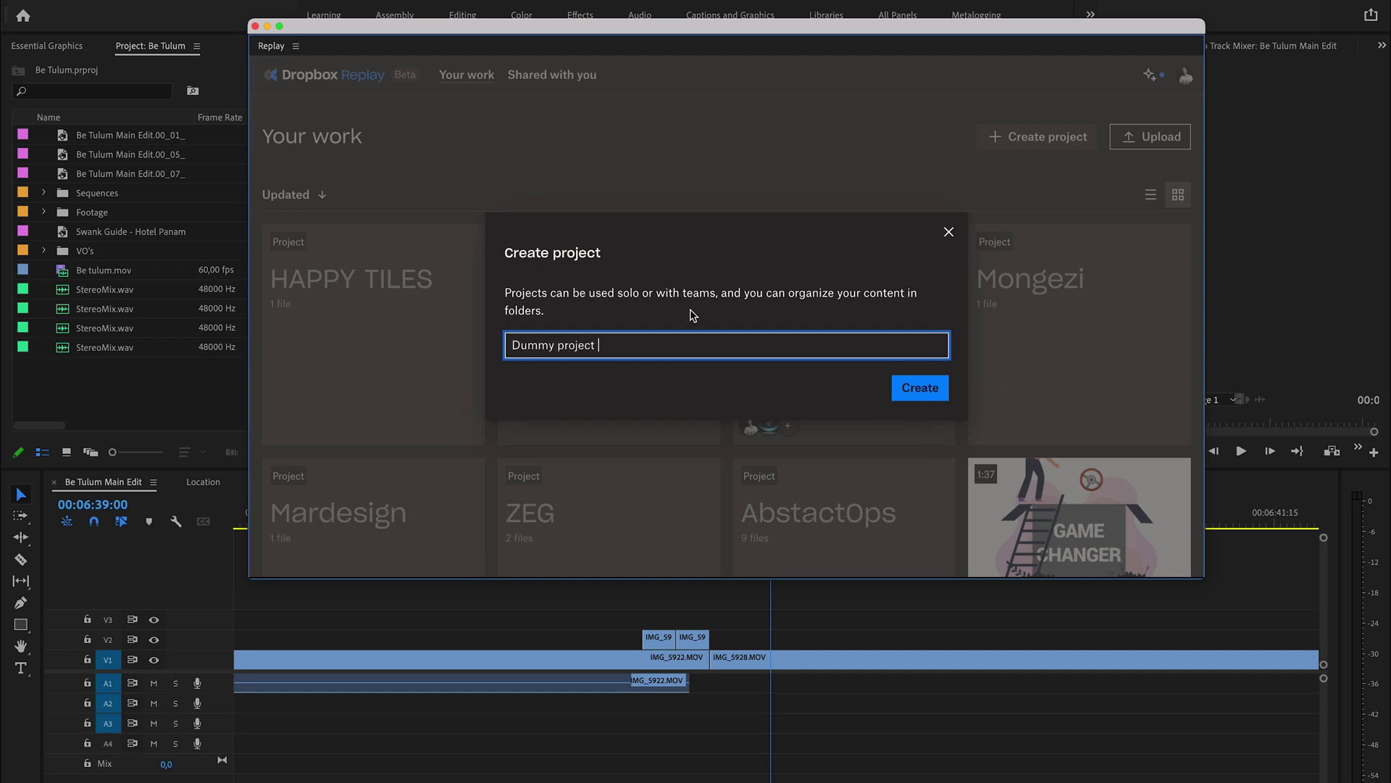
pyautogui.press('Return')
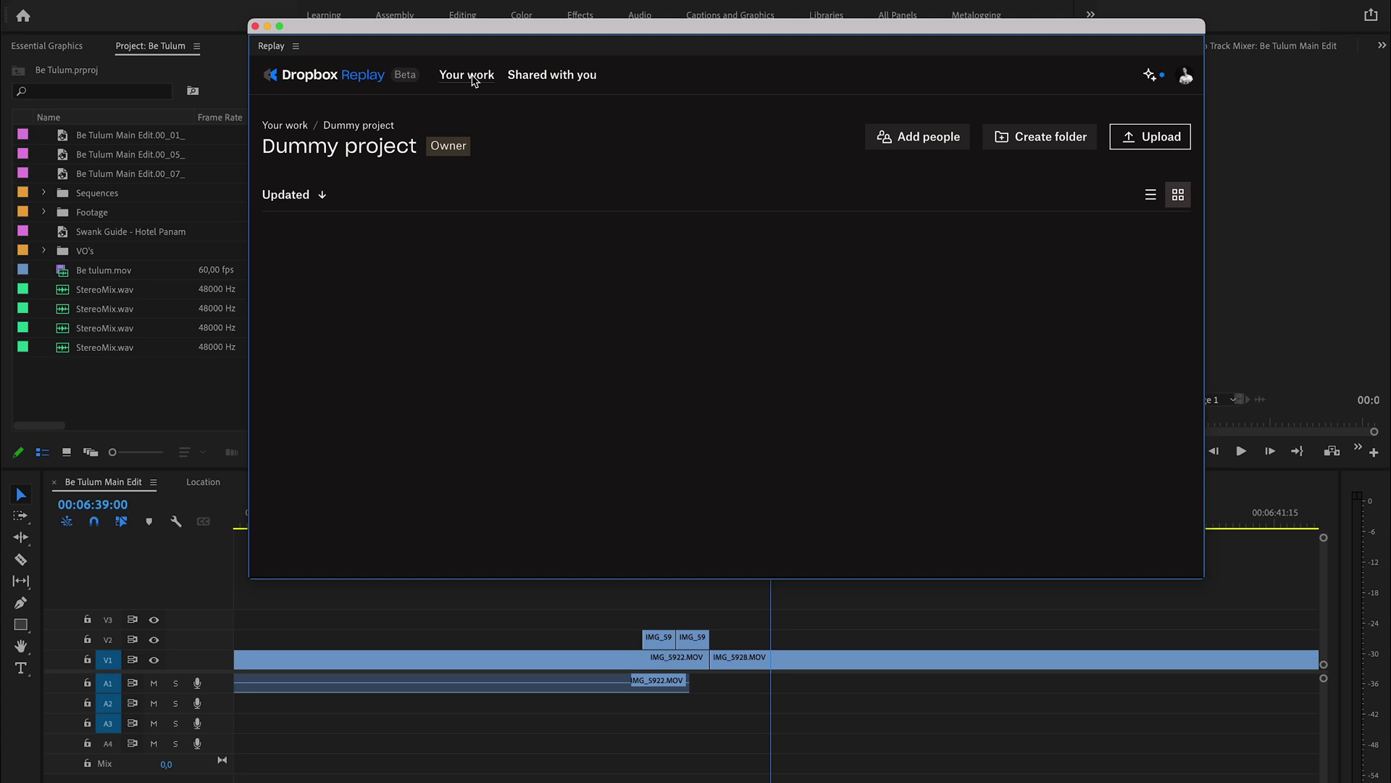
# From Your work, open the HAPPY TILES project and its Happytiles-draft 1 video
pyautogui.click(285, 125)
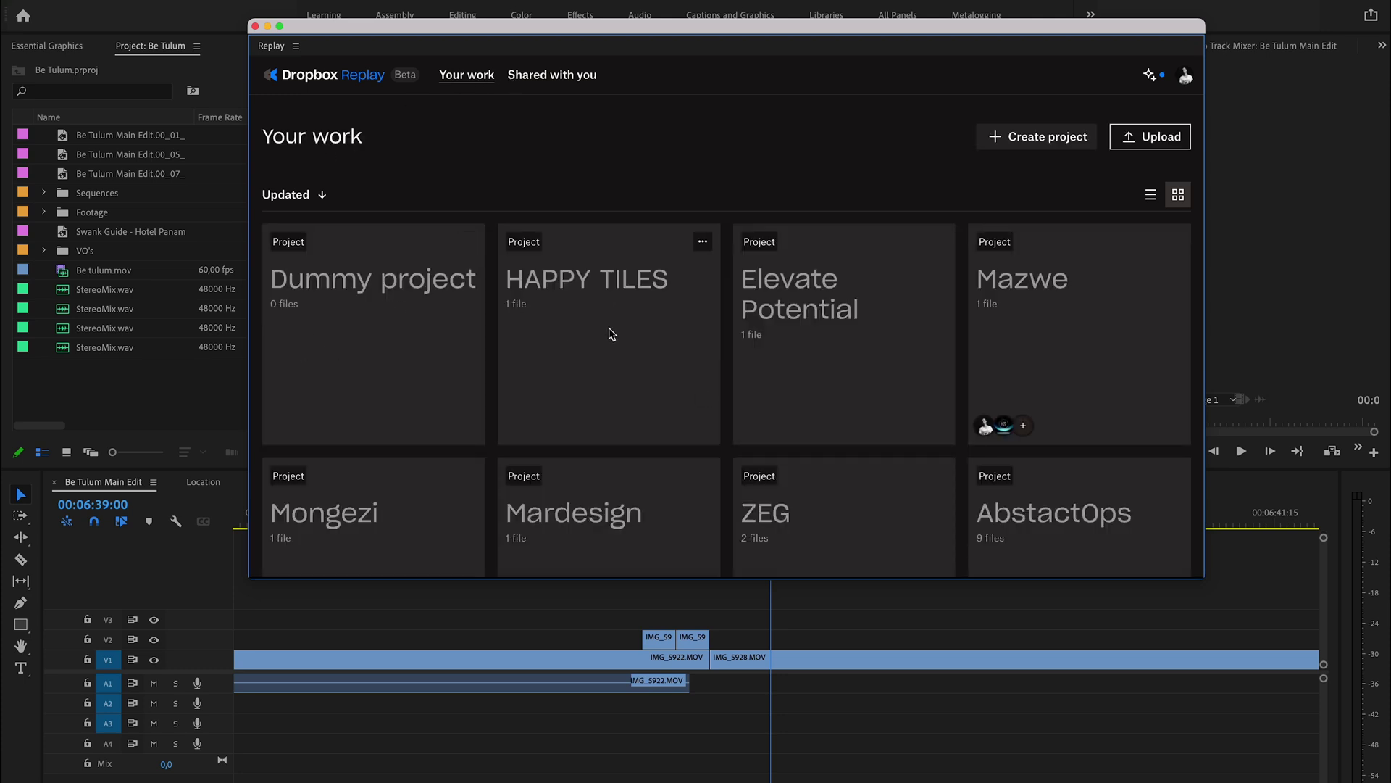
pyautogui.click(634, 339)
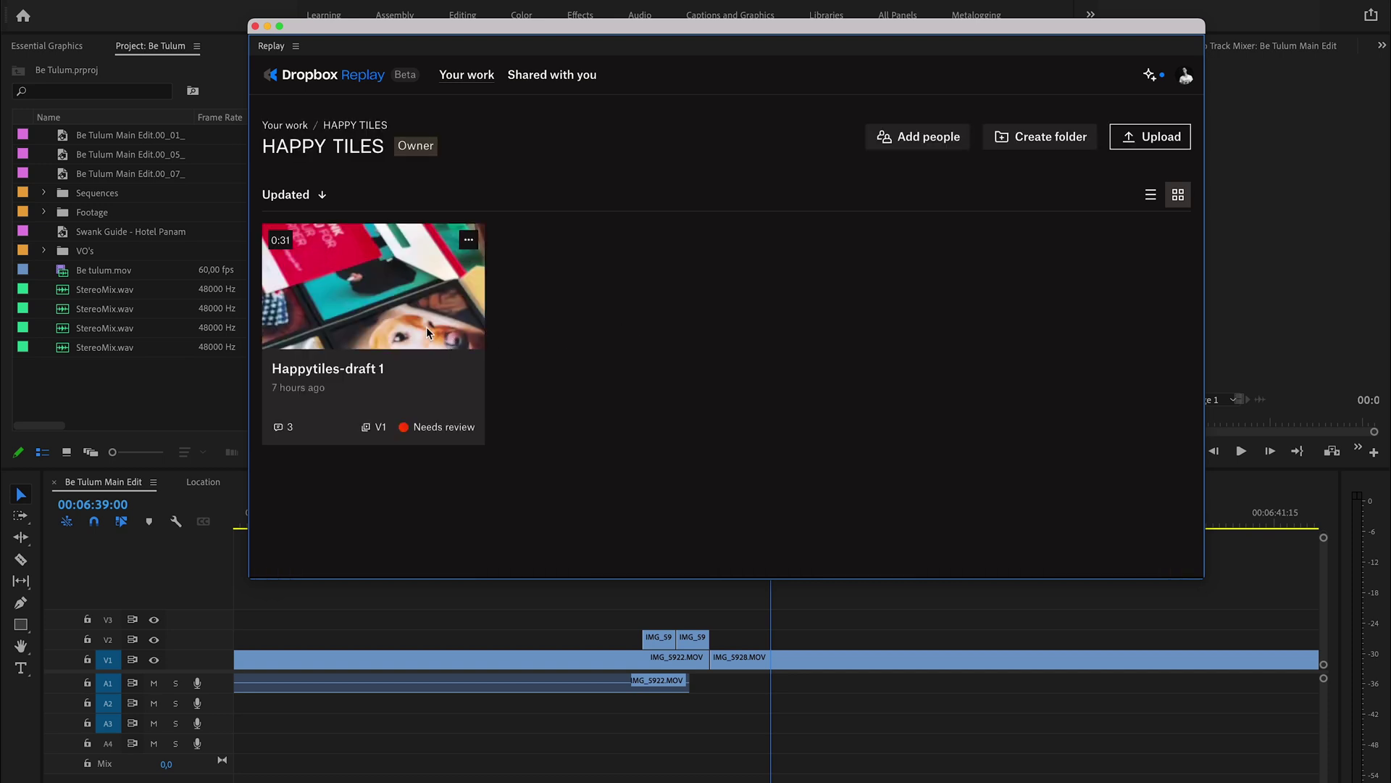
pyautogui.click(387, 310)
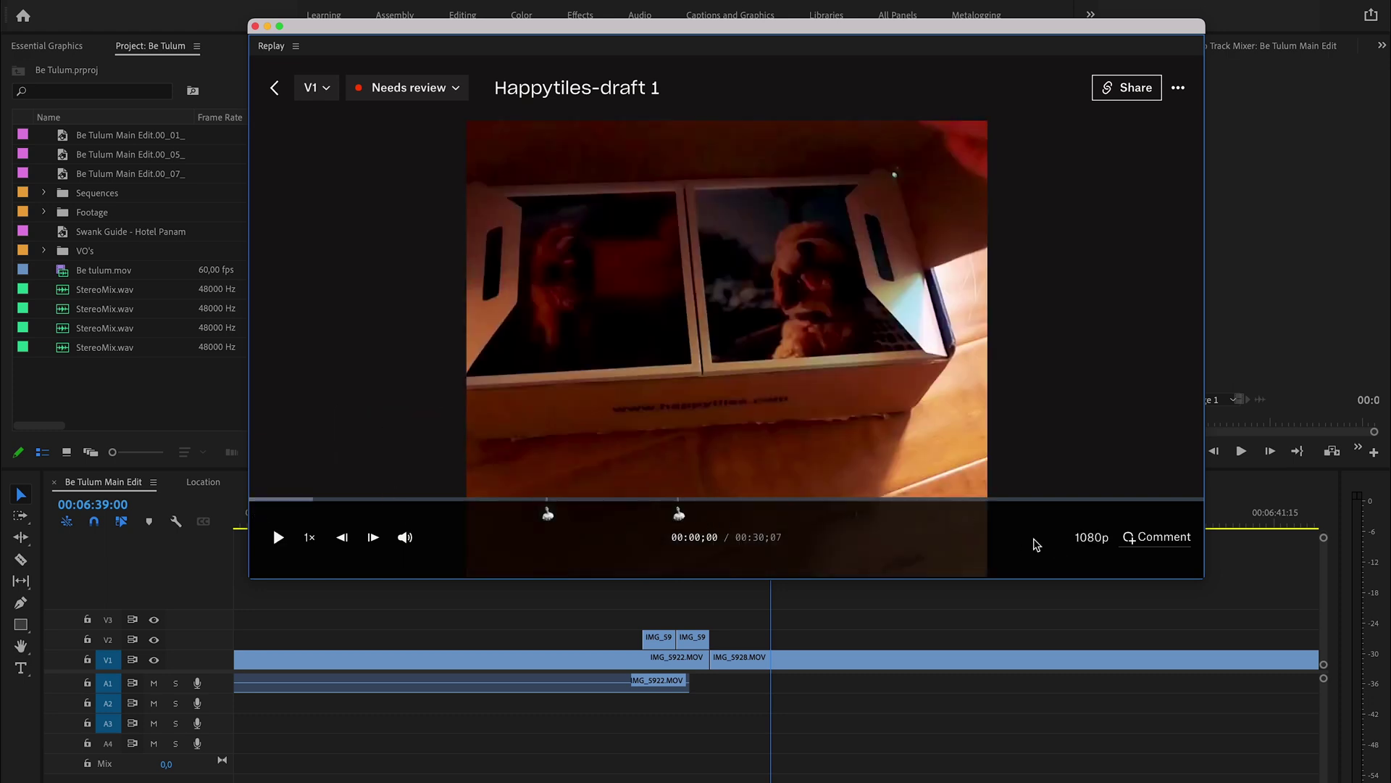
# Play the draft video, jumping around the scrub bar toward 00:01;27
pyautogui.click(400, 479)
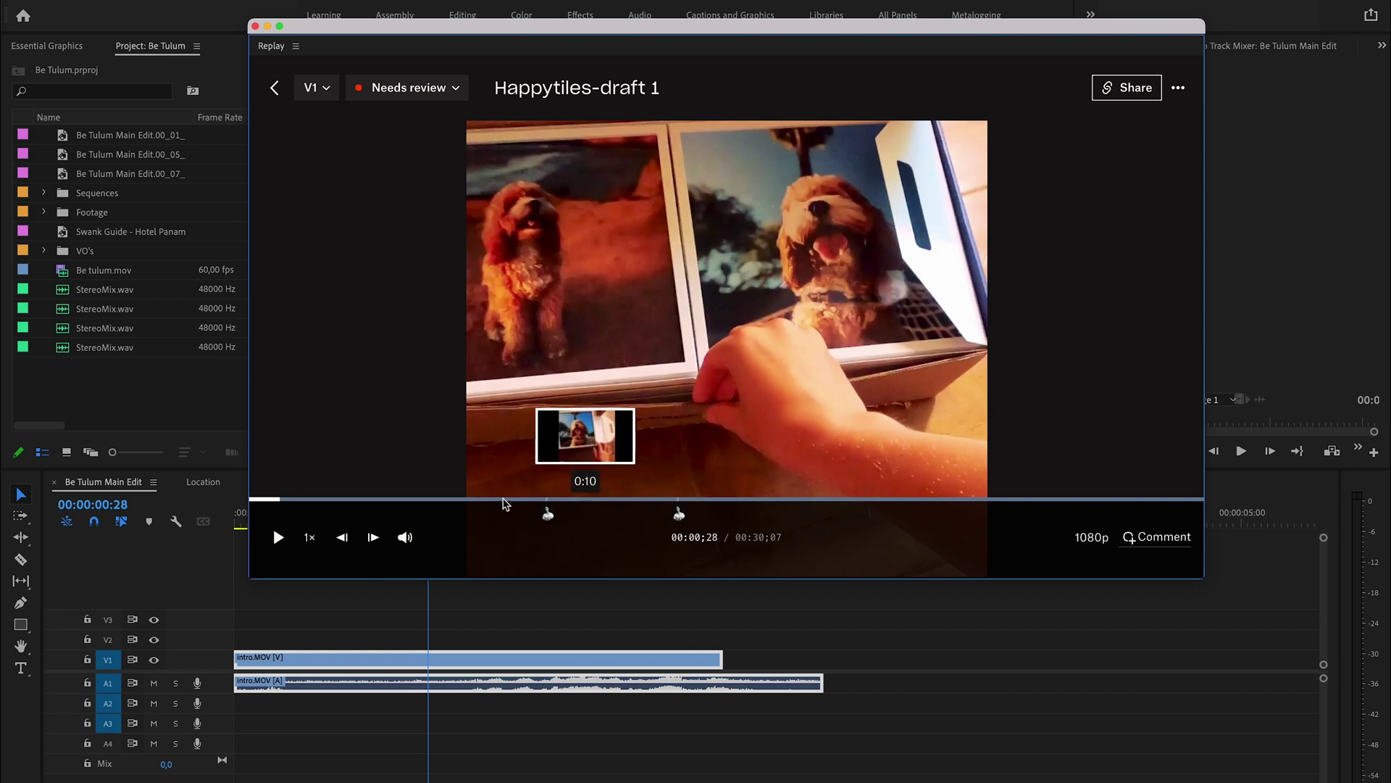
pyautogui.click(342, 499)
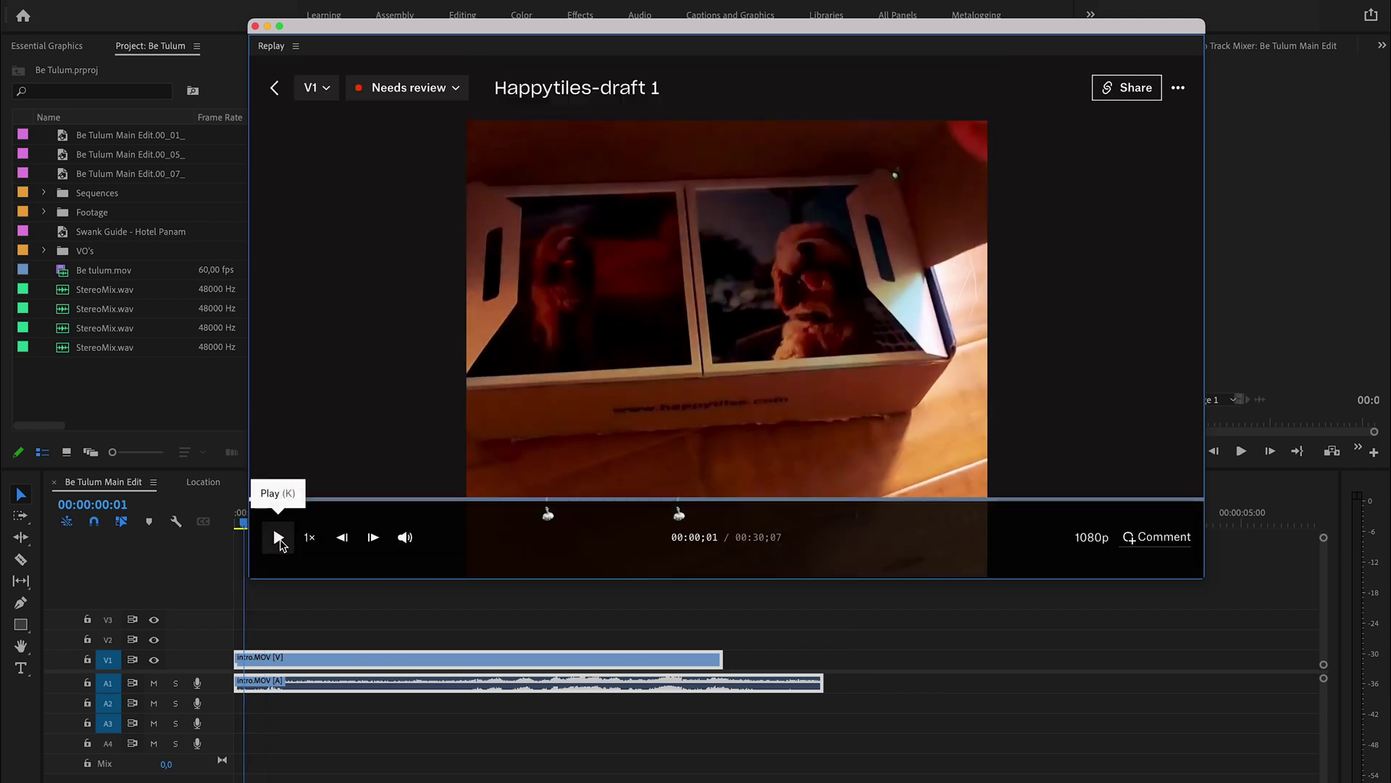
pyautogui.click(278, 537)
# Pause at 00:01;27 and write the comment 'Blah blah'
pyautogui.click(764, 297)
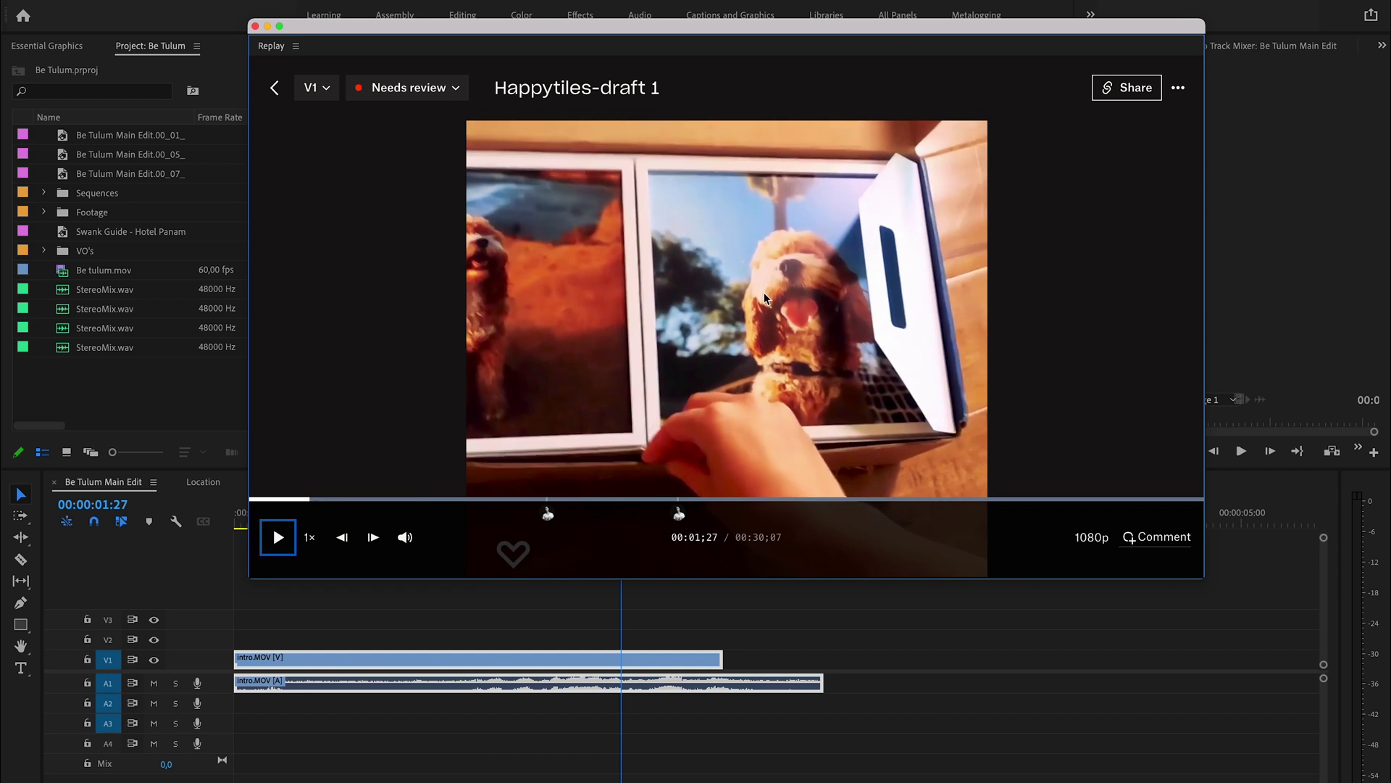
pyautogui.click(1167, 536)
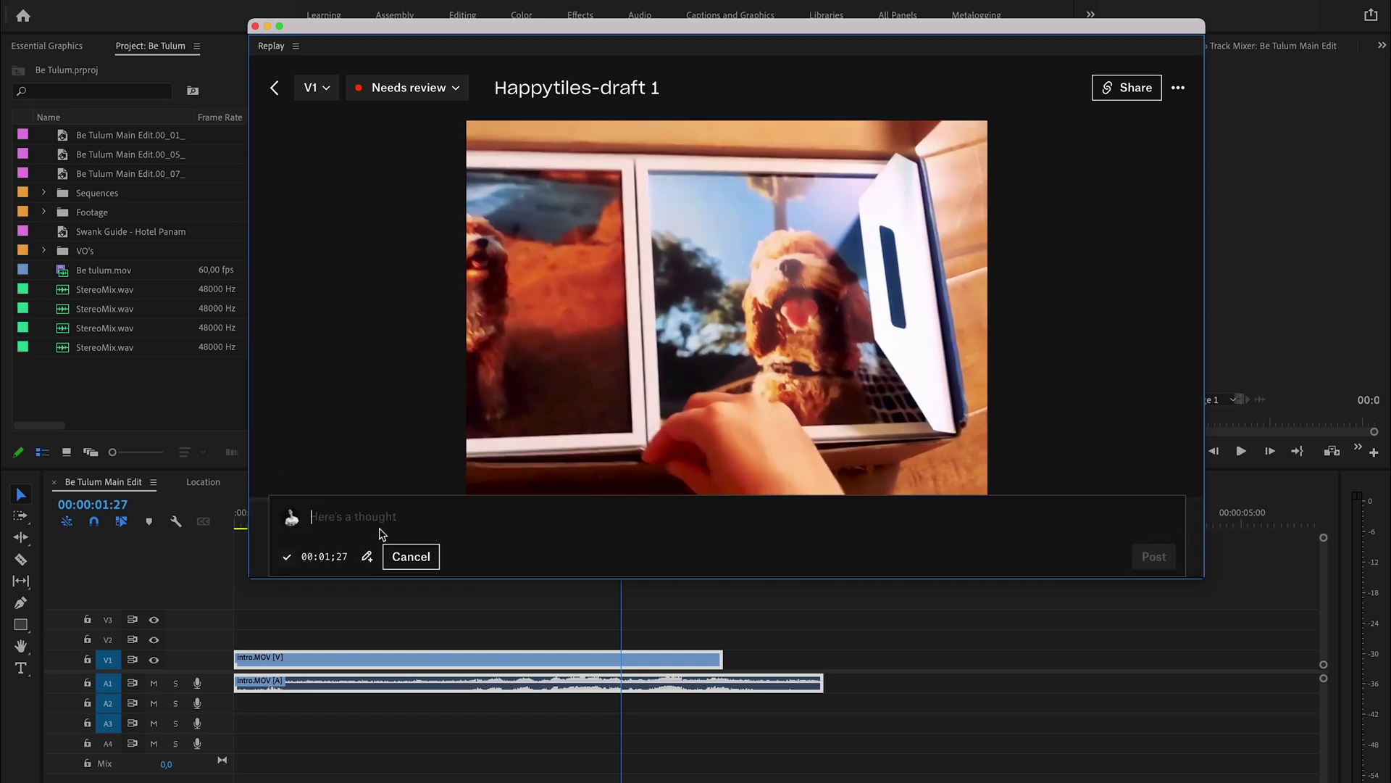
pyautogui.write('gjkdbgkjdbk')
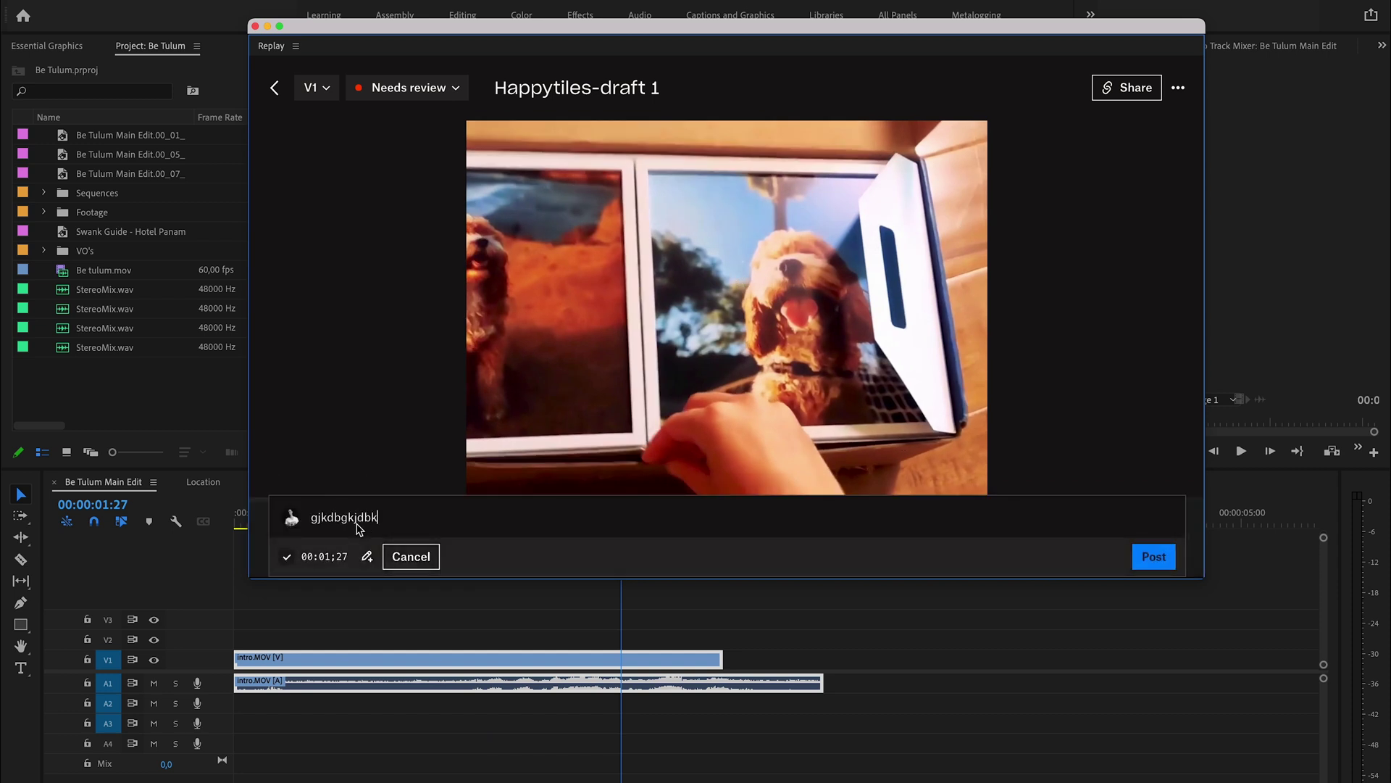
pyautogui.press('BackSpace')
pyautogui.press('BackSpace')
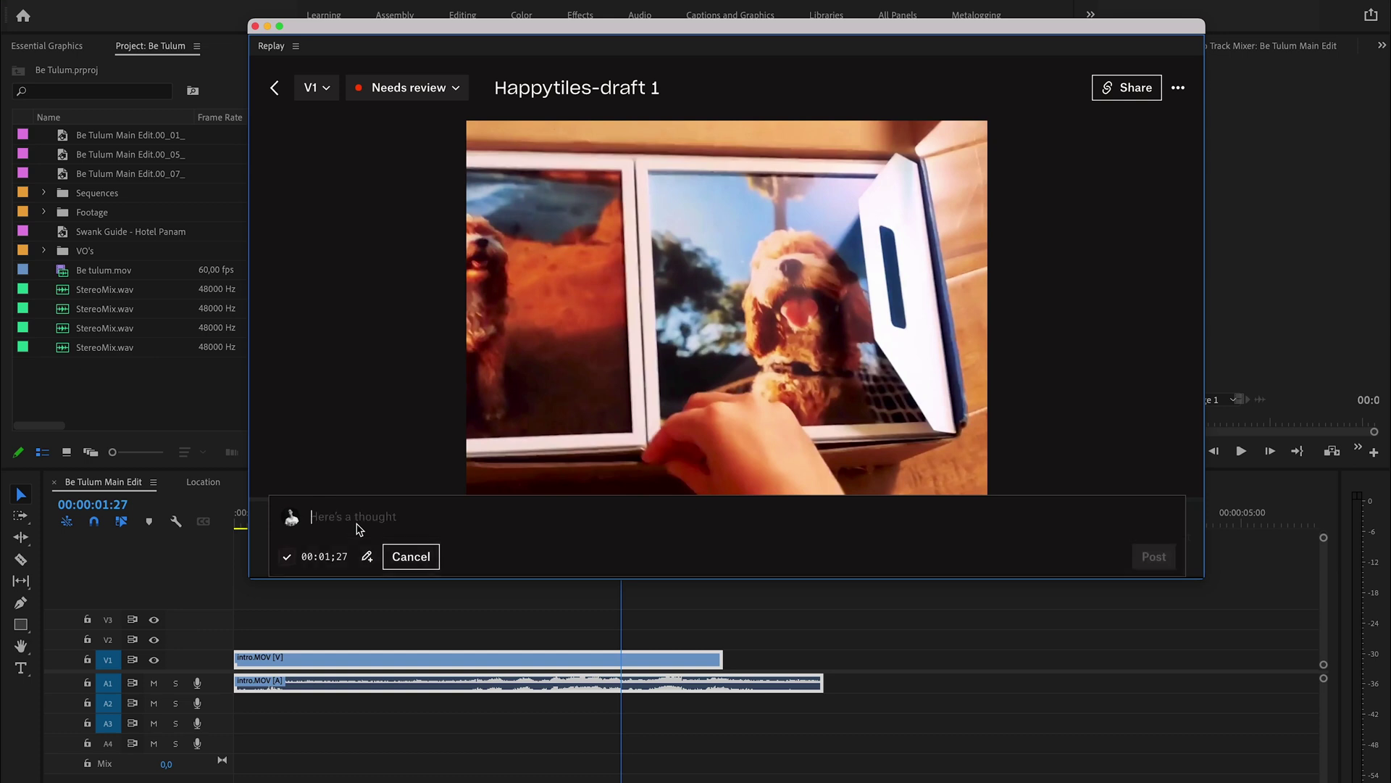
pyautogui.write('Blah blah')
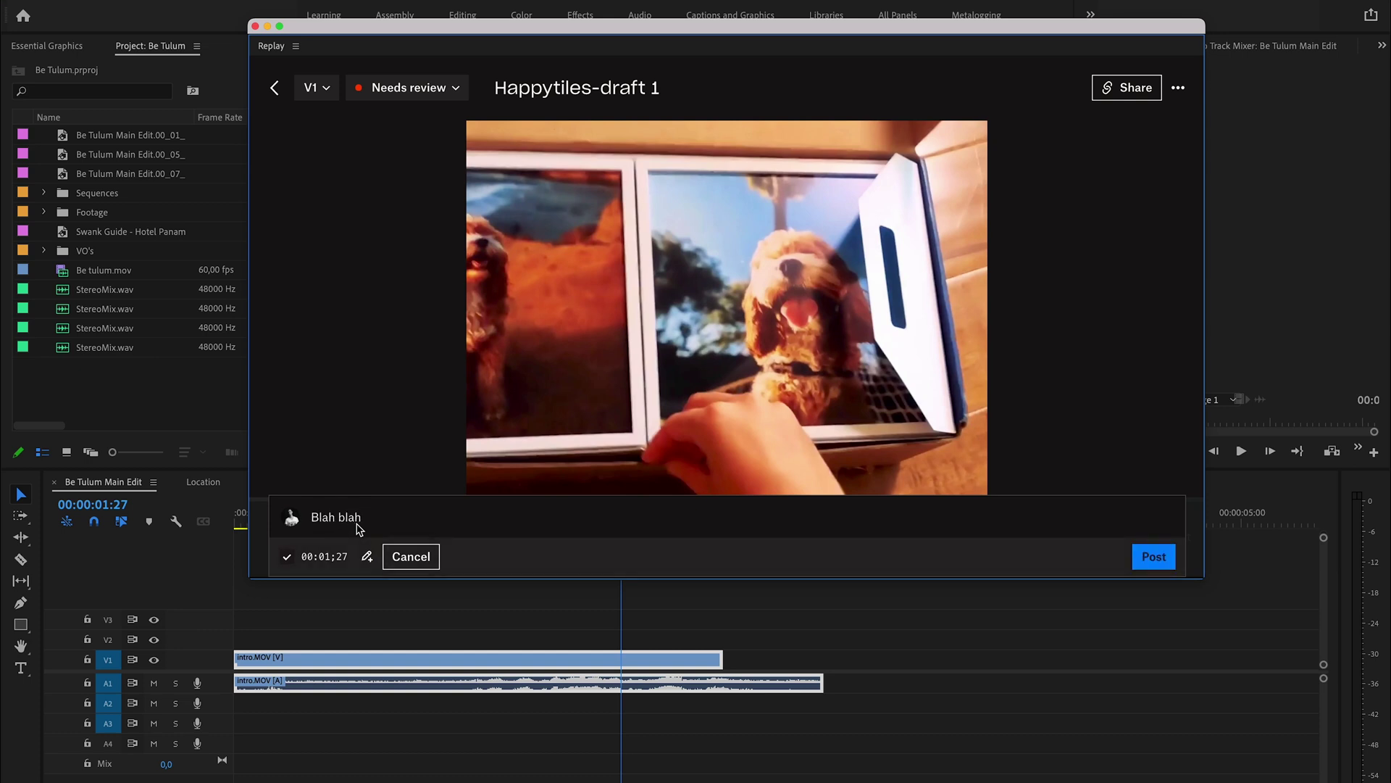
# Draw two freehand curves around the dog on the frame and post the comment
pyautogui.click(368, 557)
pyautogui.moveTo(636, 246); pyautogui.dragTo(592, 357)
pyautogui.moveTo(548, 273); pyautogui.dragTo(696, 192)
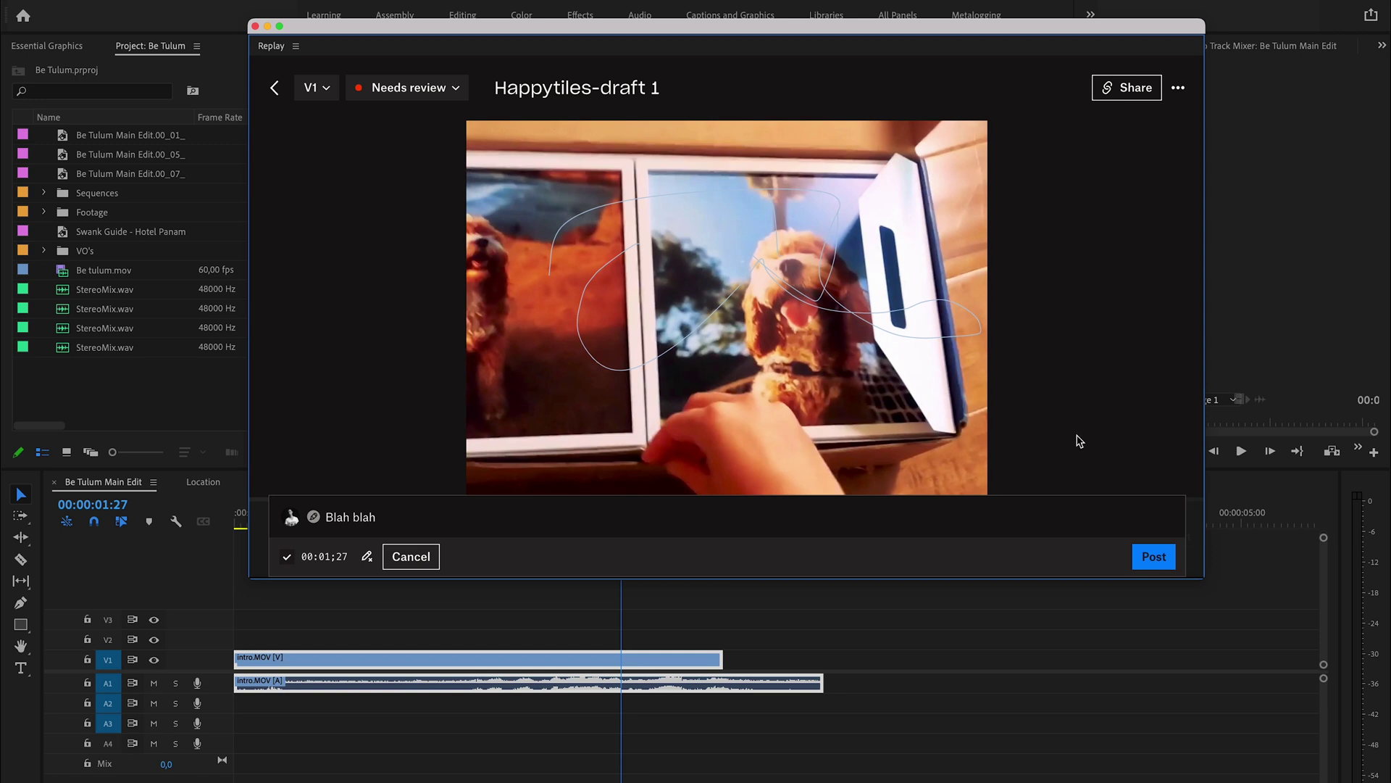
pyautogui.click(1156, 557)
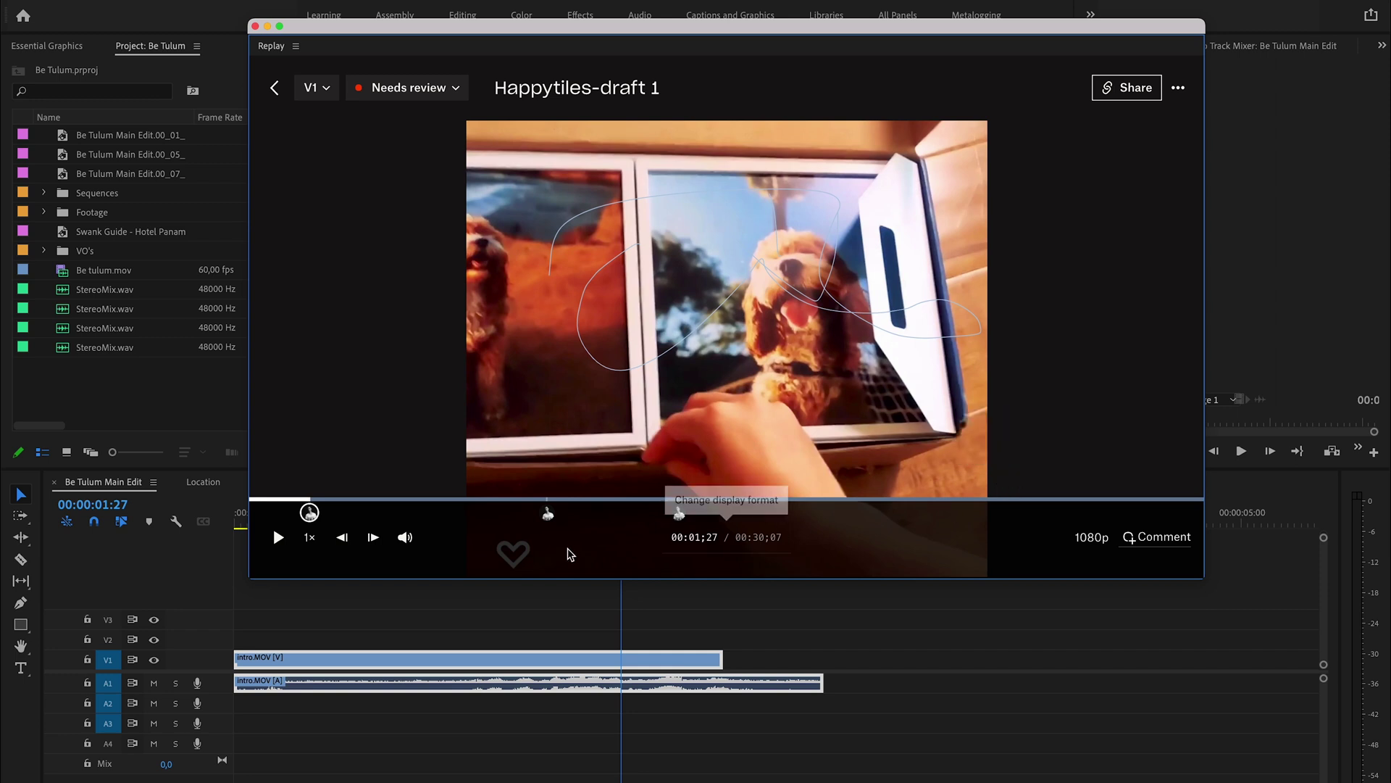
# View the comment at 00:09;12, then change the status from Needs review to Approved
pyautogui.click(548, 514)
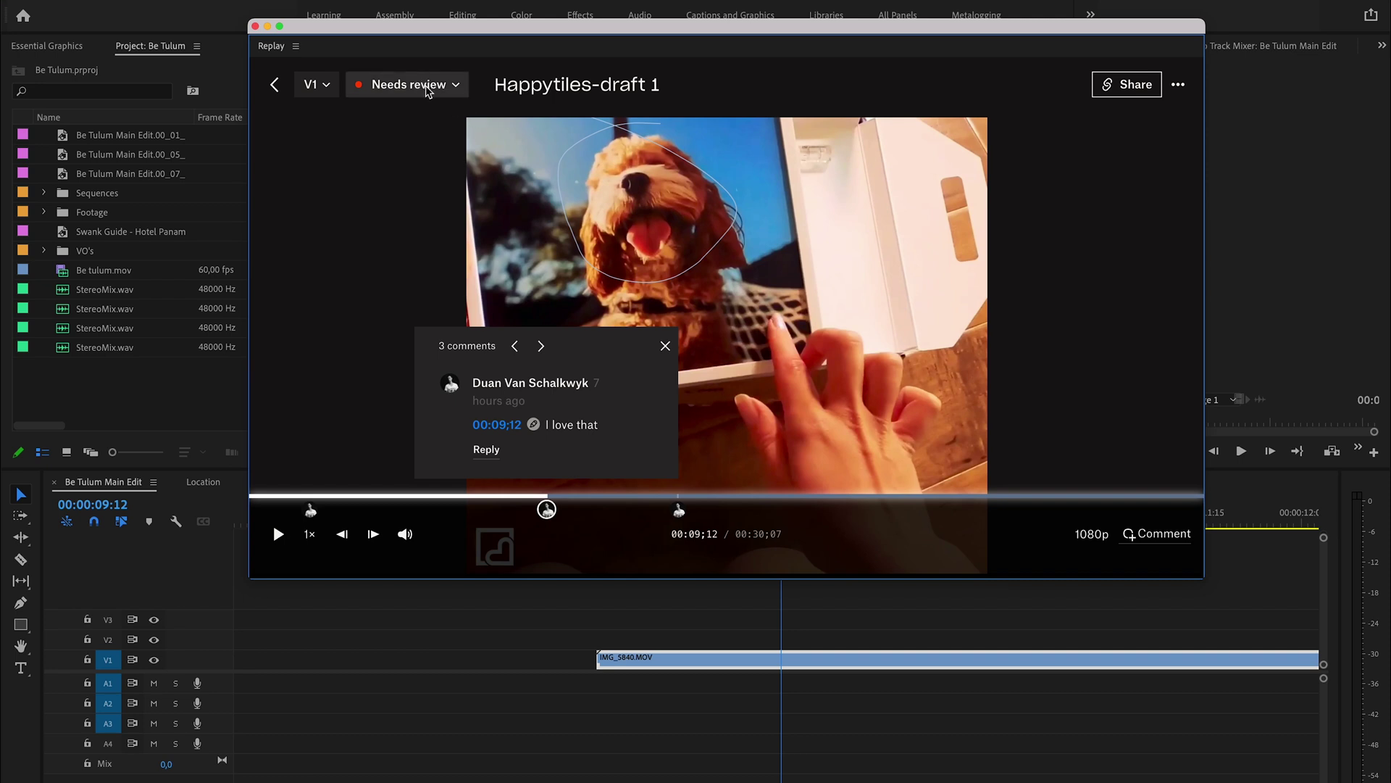
pyautogui.click(433, 86)
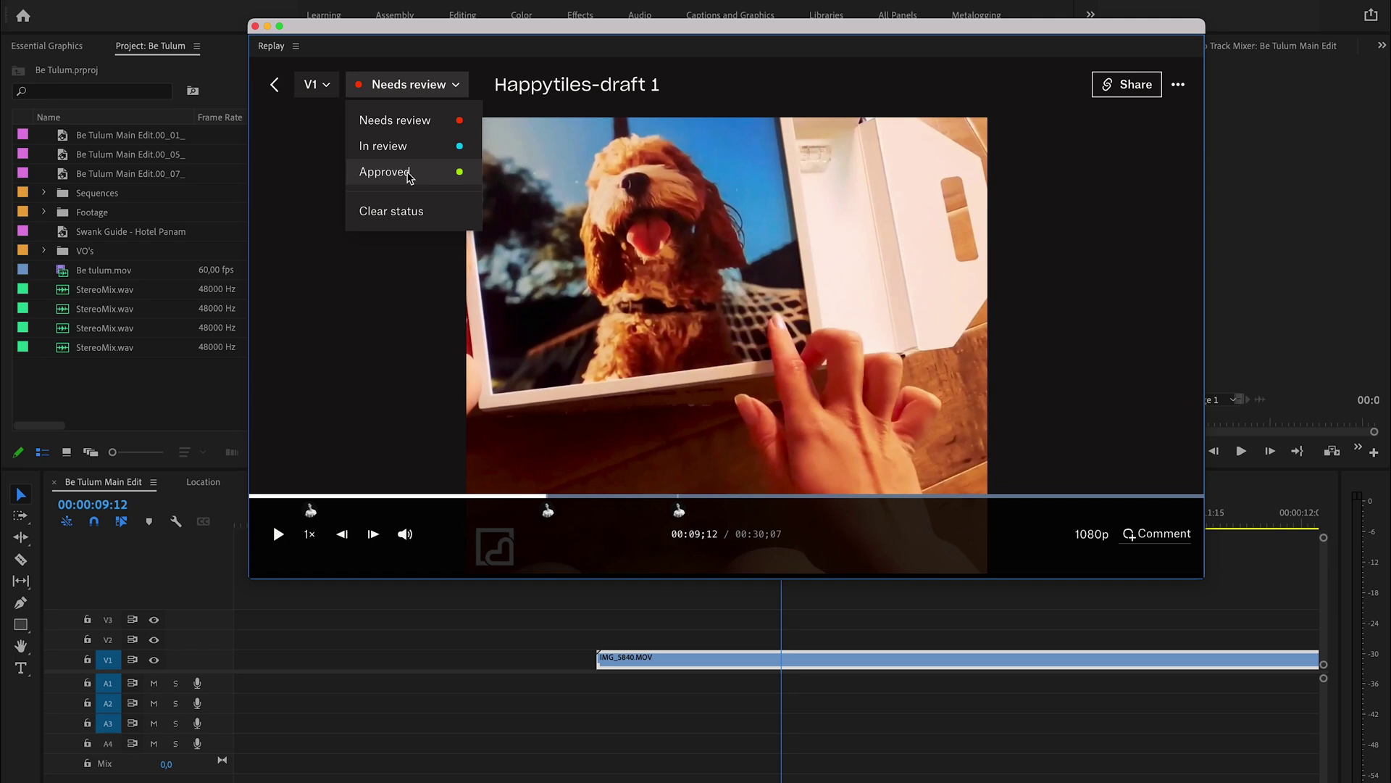
pyautogui.click(410, 174)
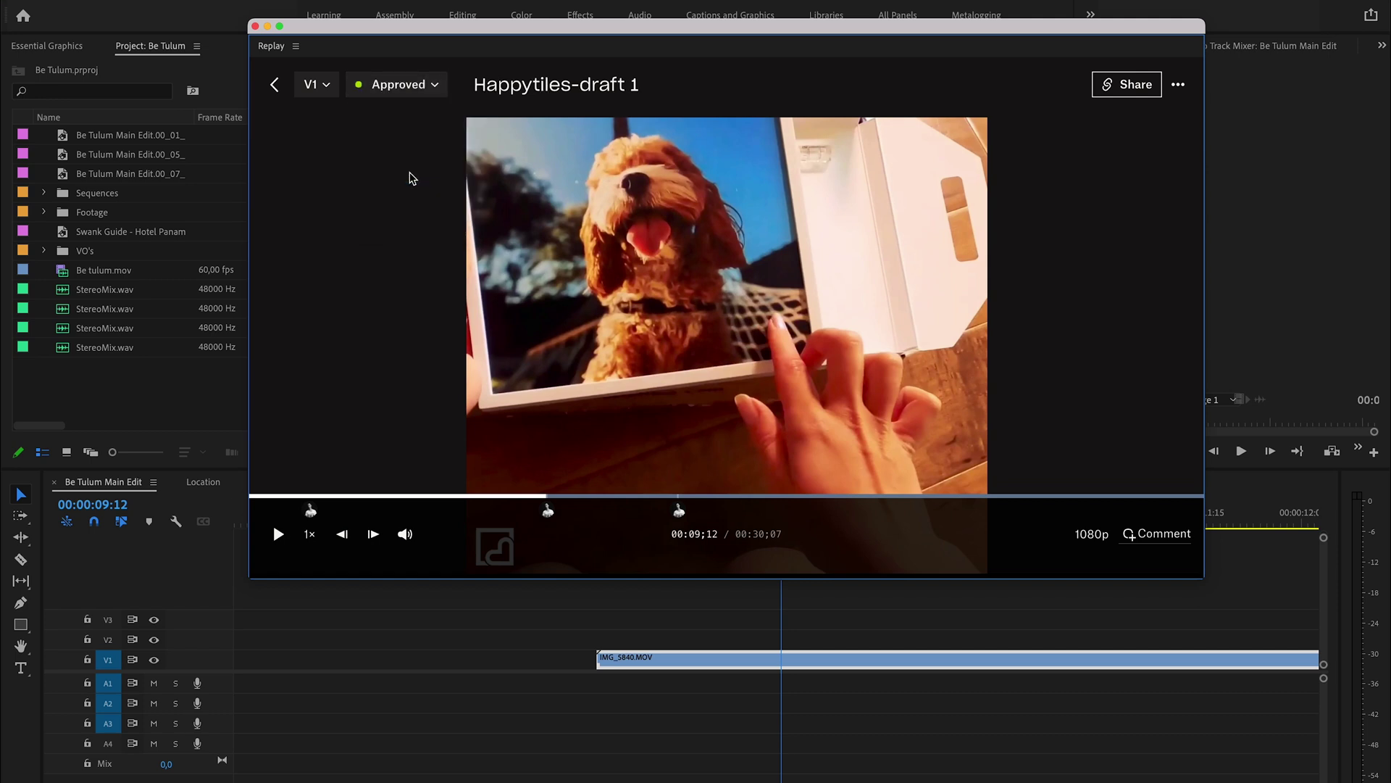